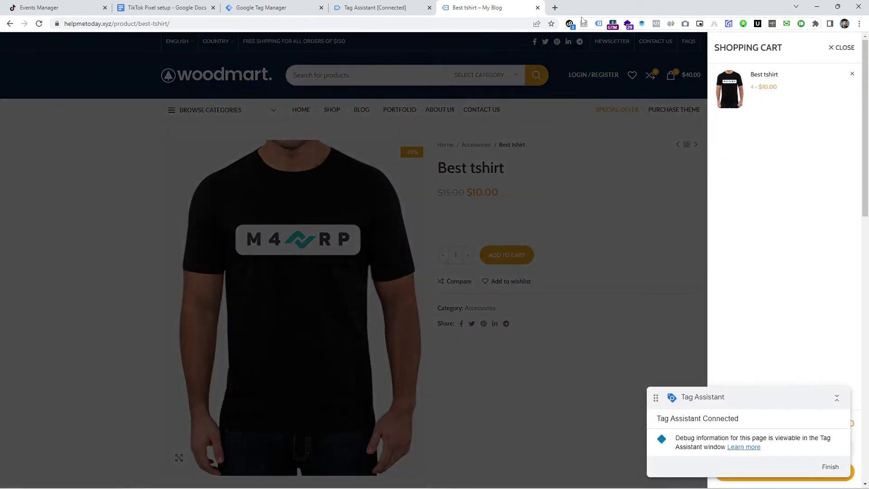
Expand the TikTok Pixel Helper's Add to Cart event to check content_id 7055 and value 10 USD
{"action": "left_click", "coordinate": [570, 24]}
{"action": "left_click", "coordinate": [443, 159]}
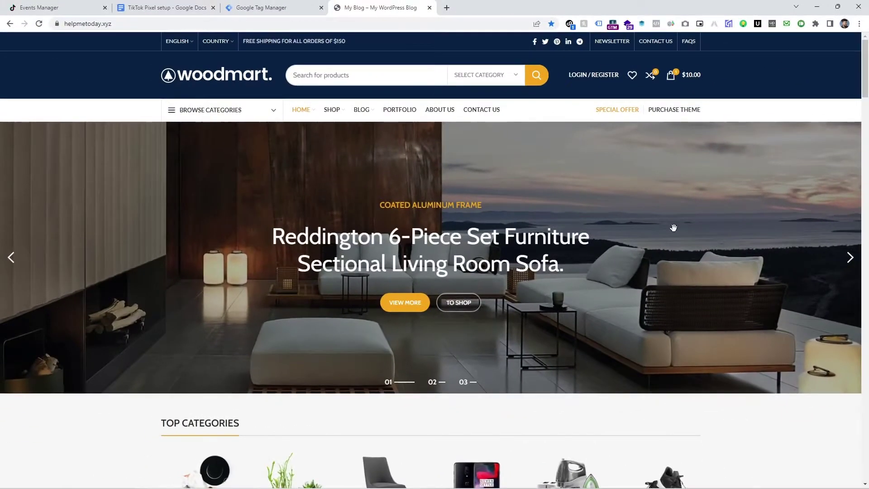
Open the Best tshirt product page and review its TikTok pixel events
{"action": "scroll", "coordinate": [634, 189], "scroll_direction": "down", "scroll_amount": 8}
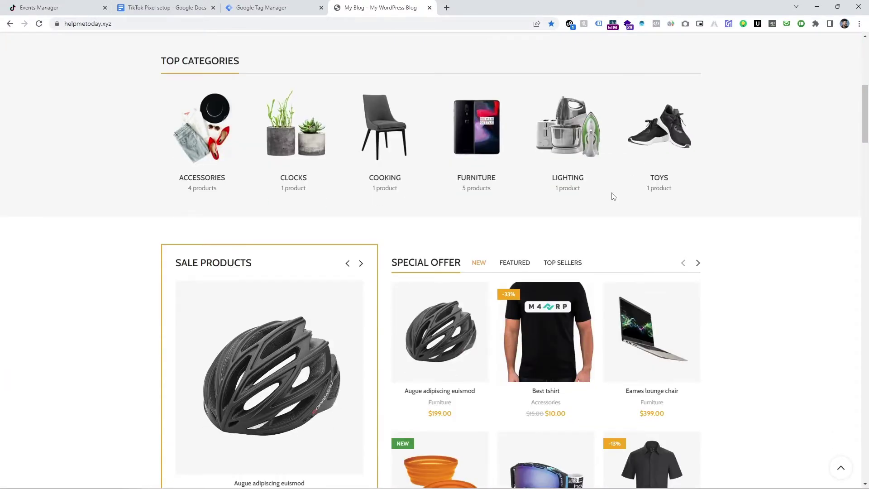
{"action": "left_click", "coordinate": [545, 322]}
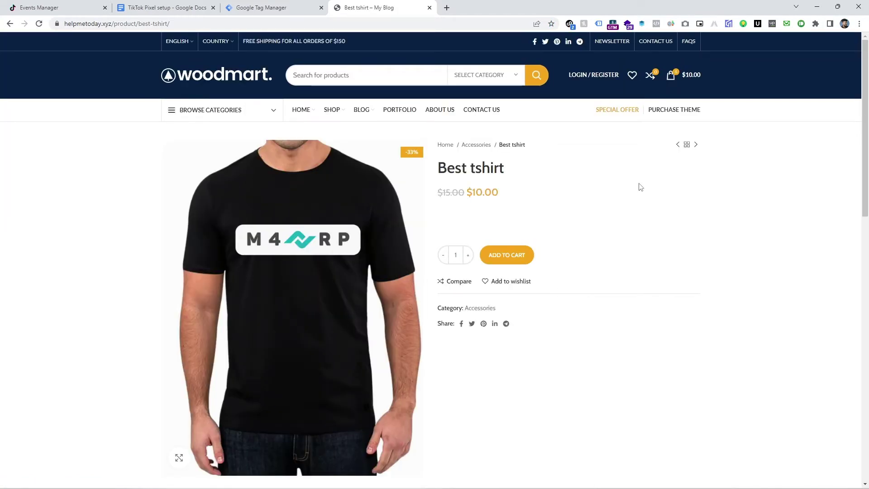
{"action": "left_click", "coordinate": [569, 24]}
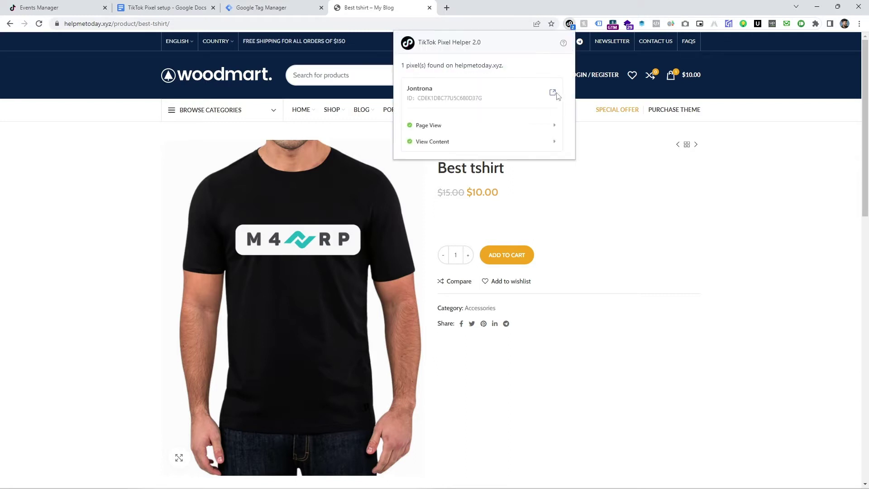
{"action": "left_click", "coordinate": [522, 208]}
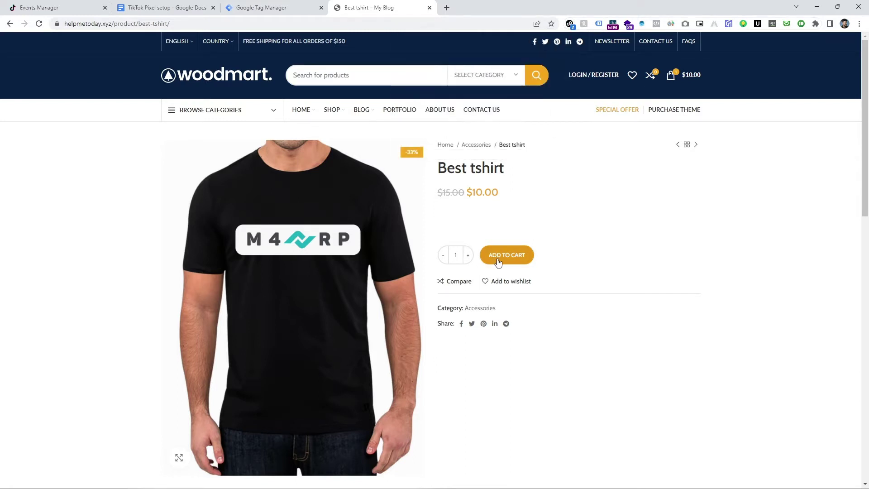
Add the Best tshirt to the cart, bringing it to $20.00, and recheck the pixel events
{"action": "left_click", "coordinate": [498, 260]}
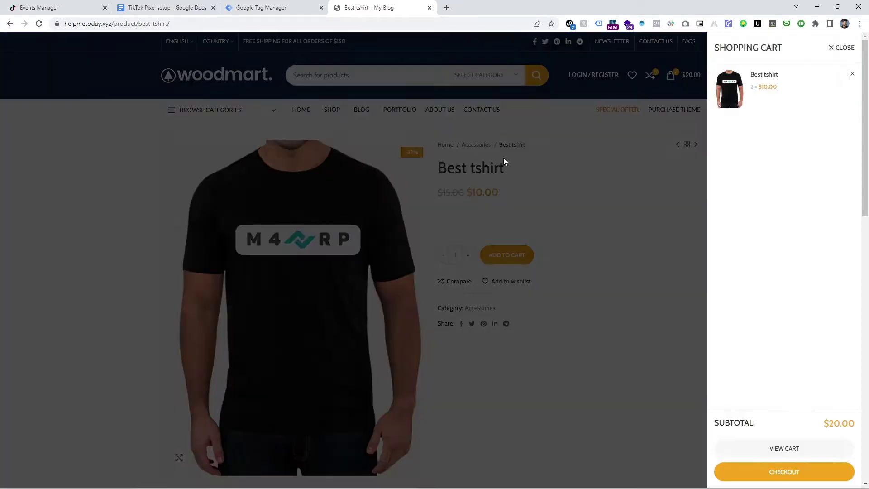
{"action": "left_click", "coordinate": [503, 158]}
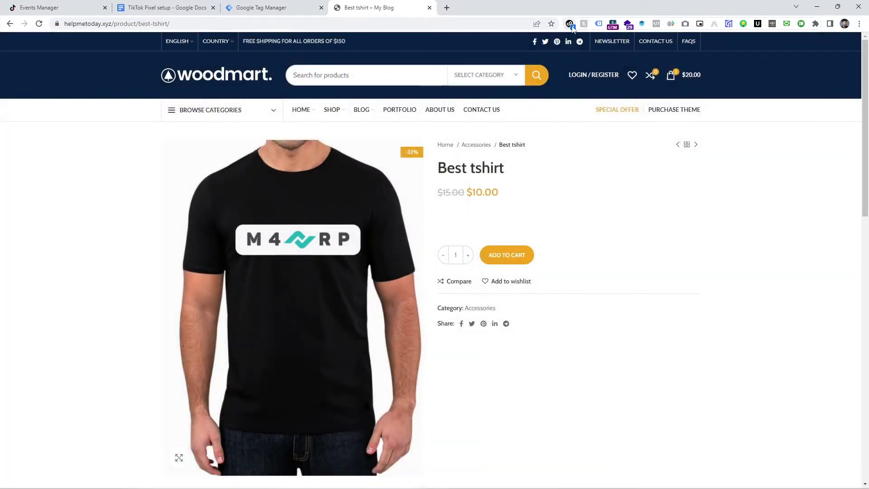
{"action": "left_click", "coordinate": [569, 24]}
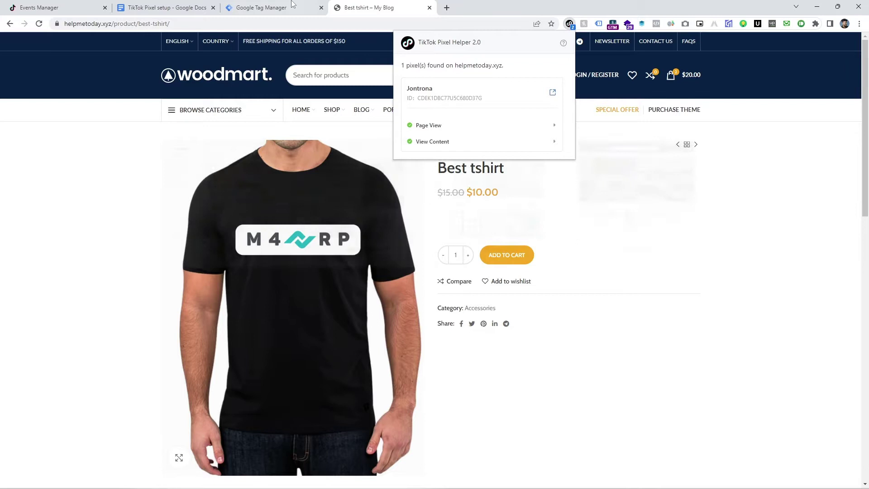
Show the Tag Manager Tags list with the two existing TikTok Custom HTML tags
{"action": "left_click", "coordinate": [285, 6]}
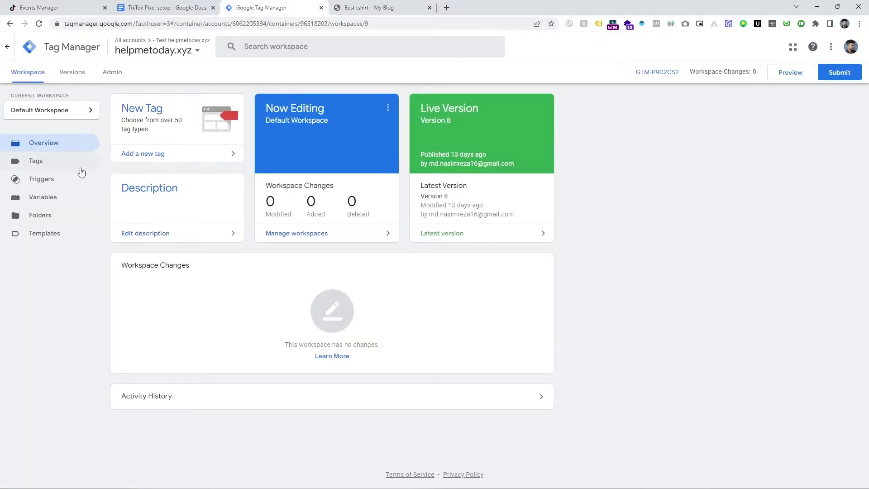
{"action": "left_click", "coordinate": [66, 168]}
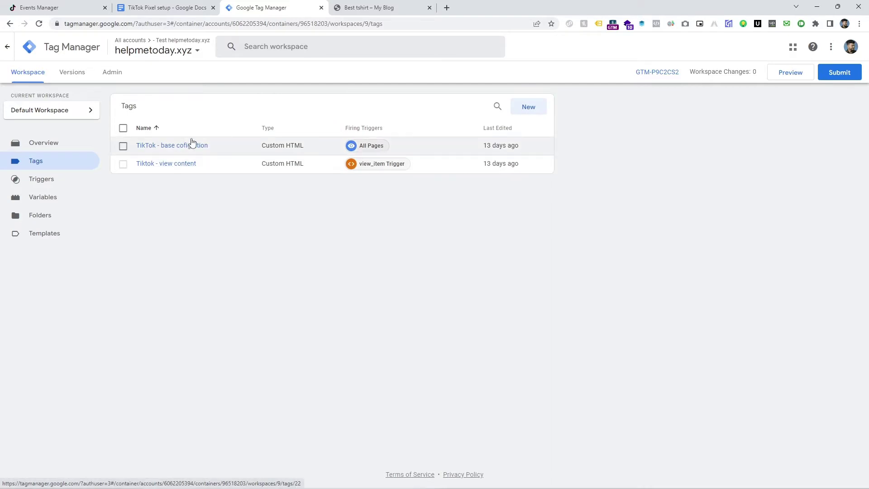
{"action": "left_click", "coordinate": [375, 11]}
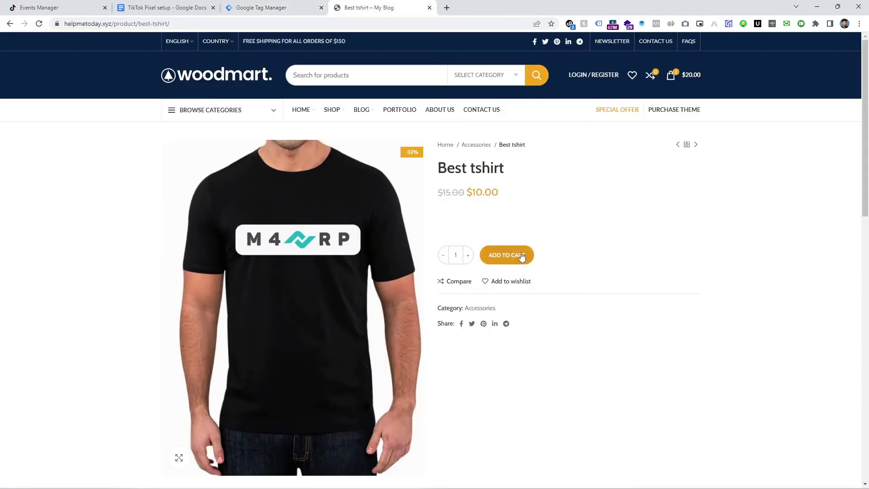
{"action": "left_click", "coordinate": [278, 7]}
{"action": "left_click", "coordinate": [783, 75]}
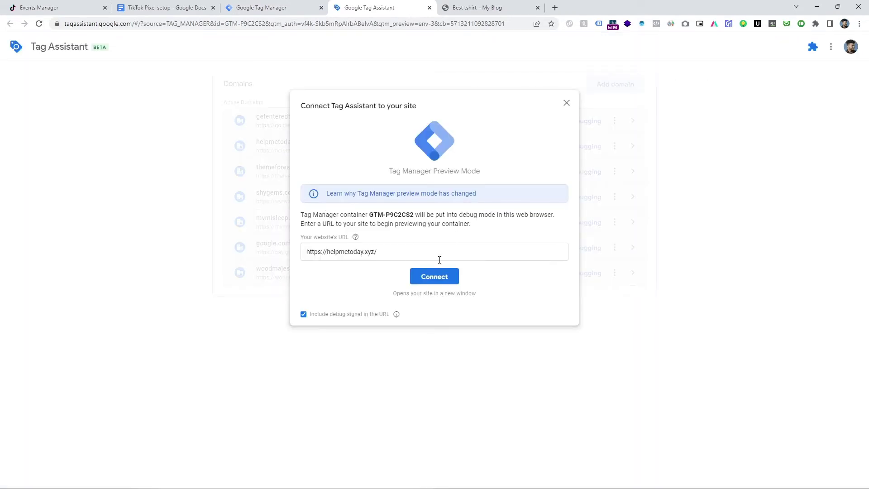
{"action": "left_click", "coordinate": [428, 277]}
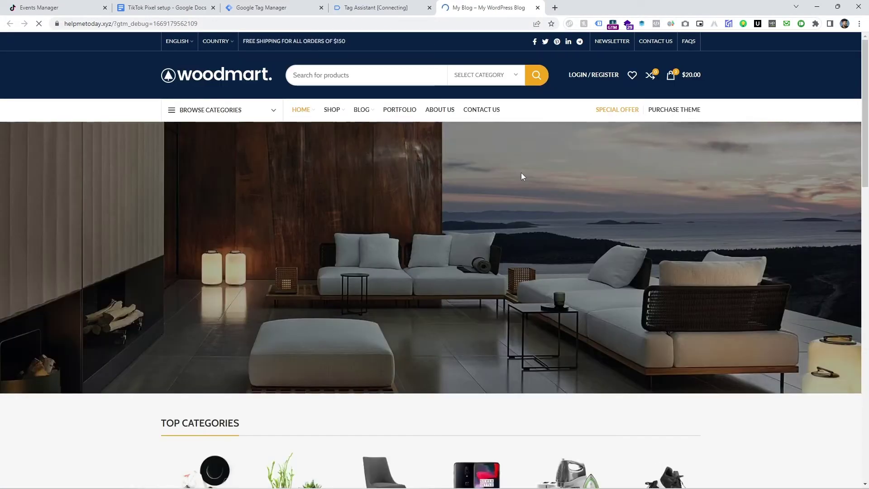
{"action": "scroll", "coordinate": [521, 173], "scroll_direction": "down", "scroll_amount": 8}
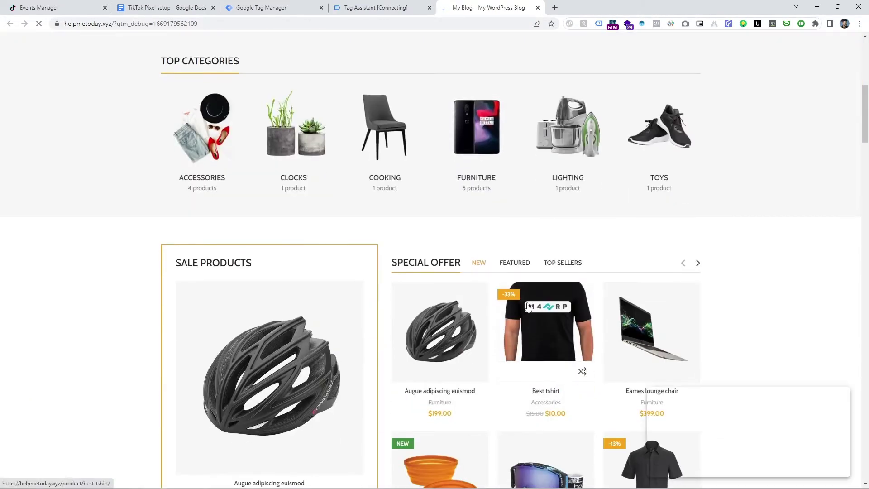
{"action": "left_click", "coordinate": [528, 307]}
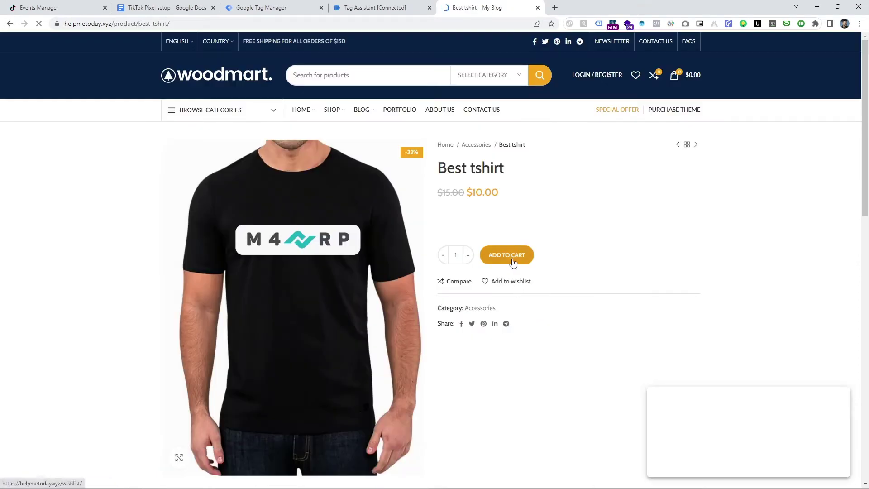
{"action": "left_click", "coordinate": [513, 262]}
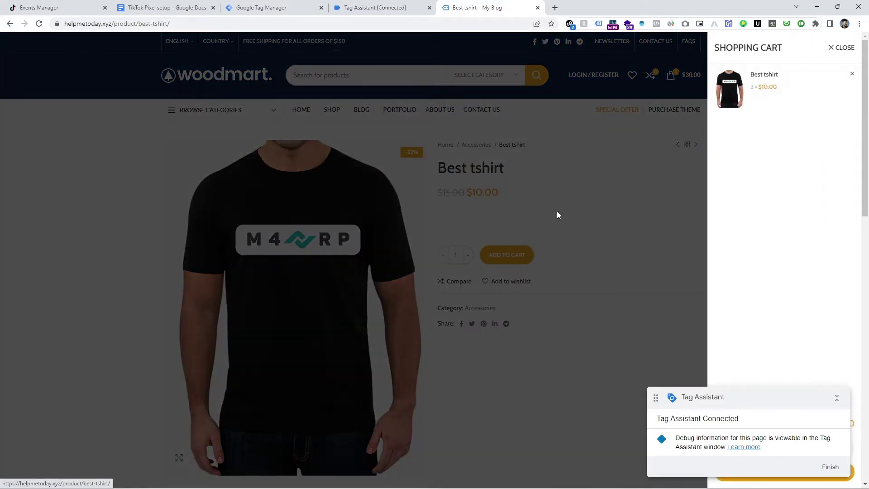
In Tag Assistant, confirm the add_to_cart event fired no tags and check its data layer event name
{"action": "left_click", "coordinate": [389, 6]}
{"action": "left_click", "coordinate": [426, 204]}
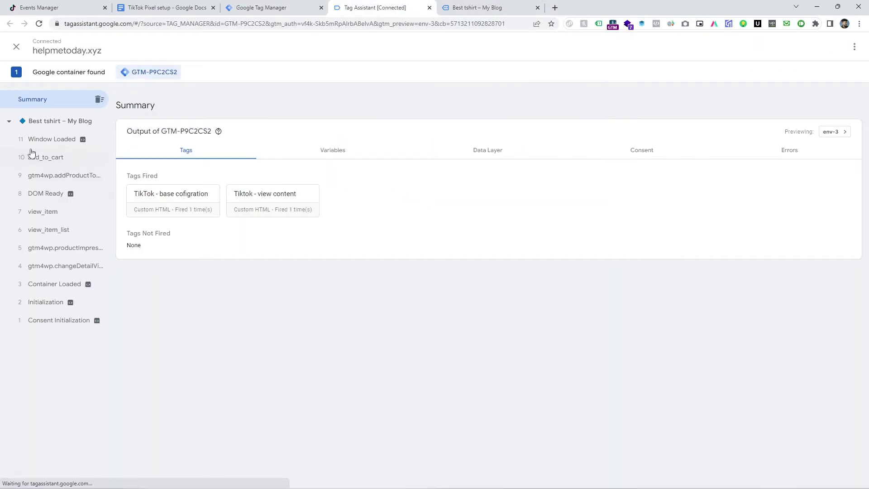
{"action": "left_click", "coordinate": [31, 143]}
{"action": "left_click", "coordinate": [43, 162]}
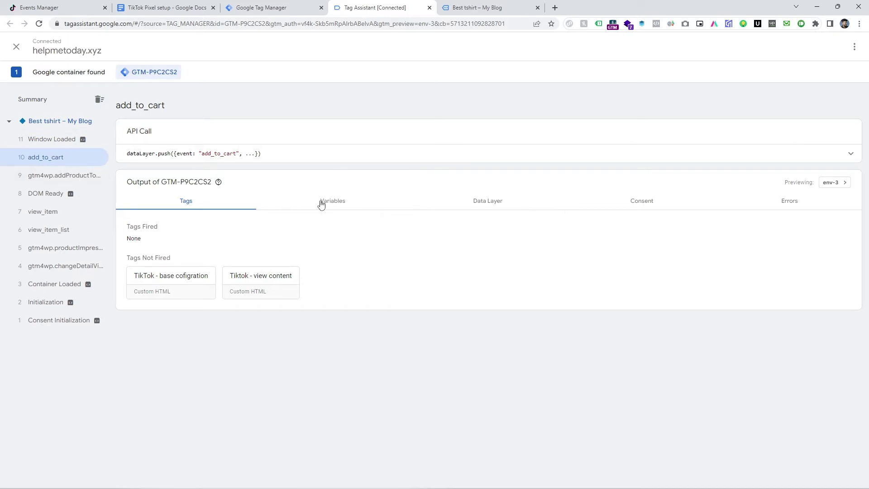
{"action": "left_click", "coordinate": [476, 205]}
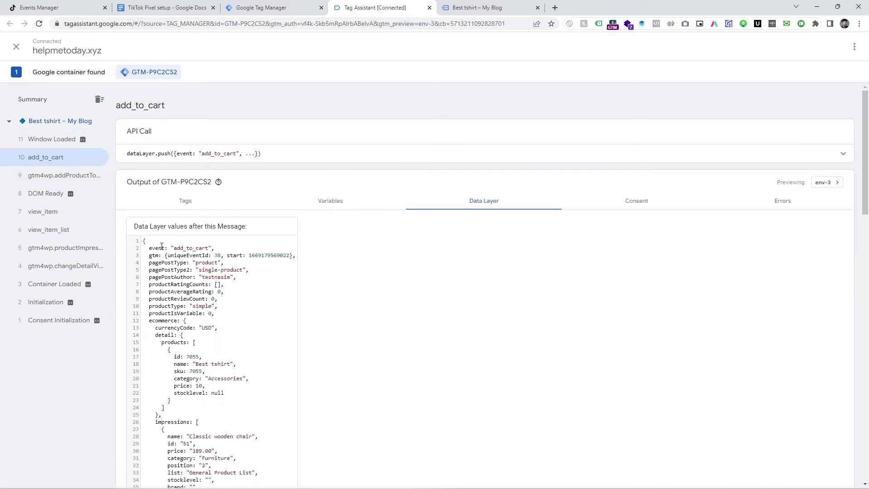
{"action": "double_click", "coordinate": [184, 247]}
{"action": "key", "text": "ctrl+c"}
Create a new Custom Event trigger with event name add_to_cart
{"action": "left_click", "coordinate": [281, 7]}
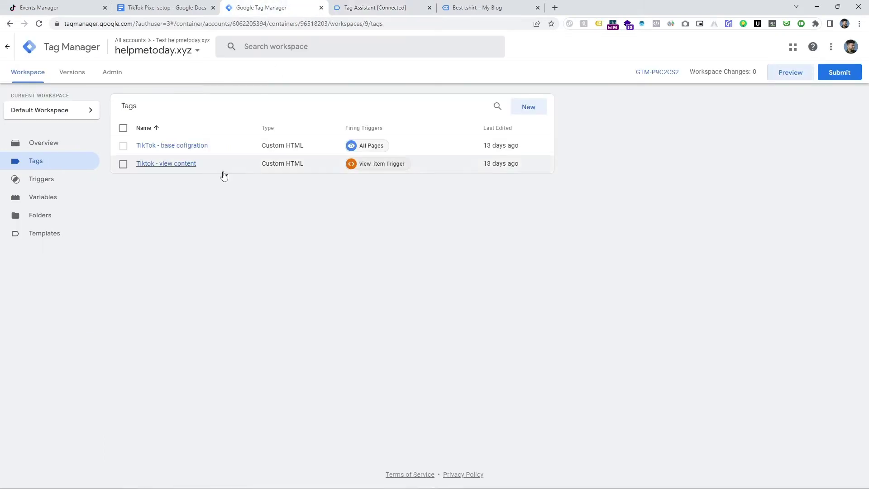
{"action": "left_click", "coordinate": [61, 188]}
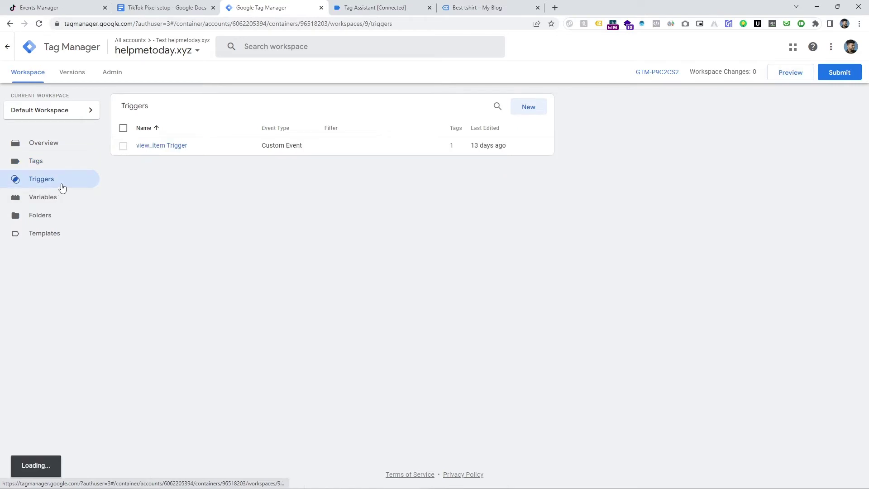
{"action": "left_click", "coordinate": [526, 107]}
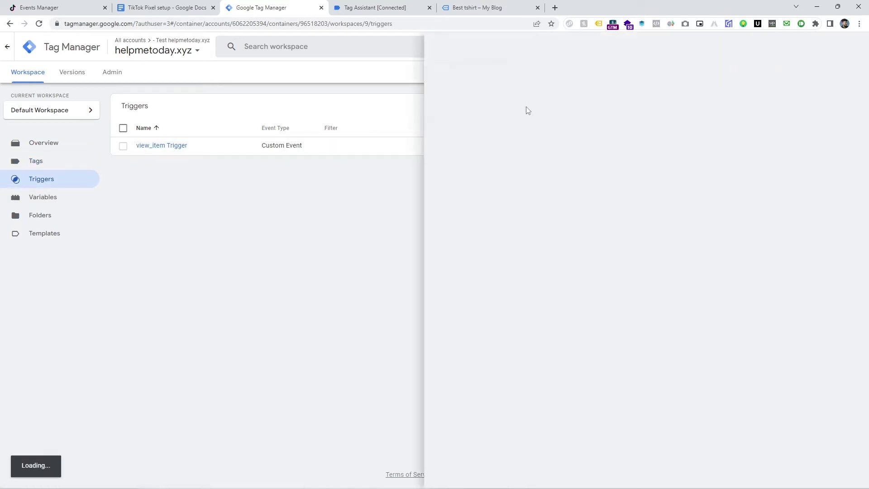
{"action": "left_click", "coordinate": [447, 171]}
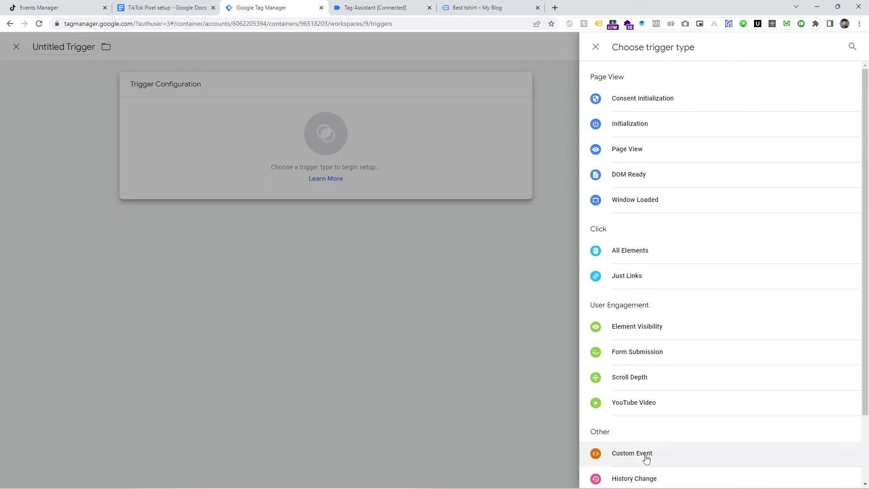
{"action": "left_click", "coordinate": [646, 454]}
{"action": "left_click", "coordinate": [407, 178]}
{"action": "key", "text": "ctrl+v"}
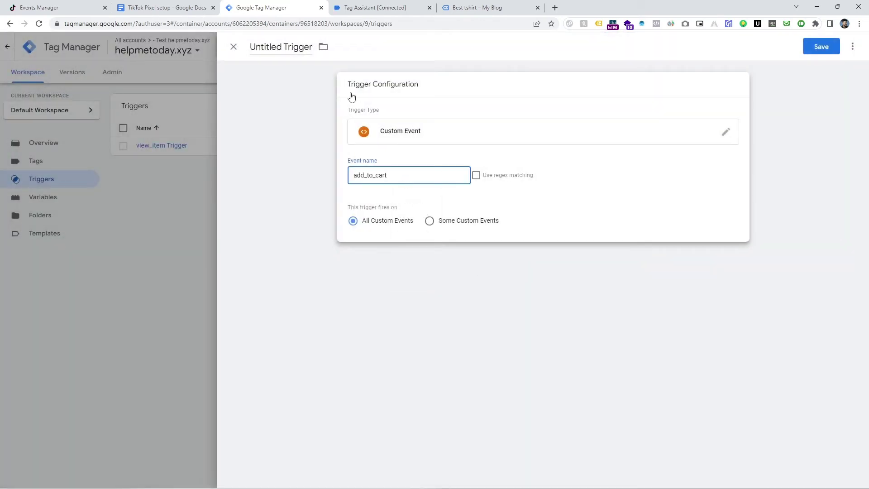
Title the trigger 'event-add_to_cart'
{"action": "double_click", "coordinate": [274, 47]}
{"action": "left_click", "coordinate": [274, 46]}
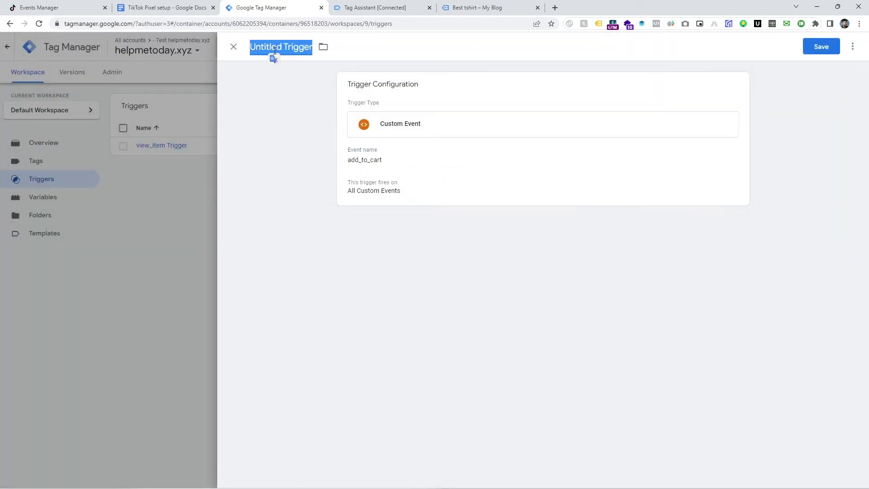
{"action": "type", "text": "even"}
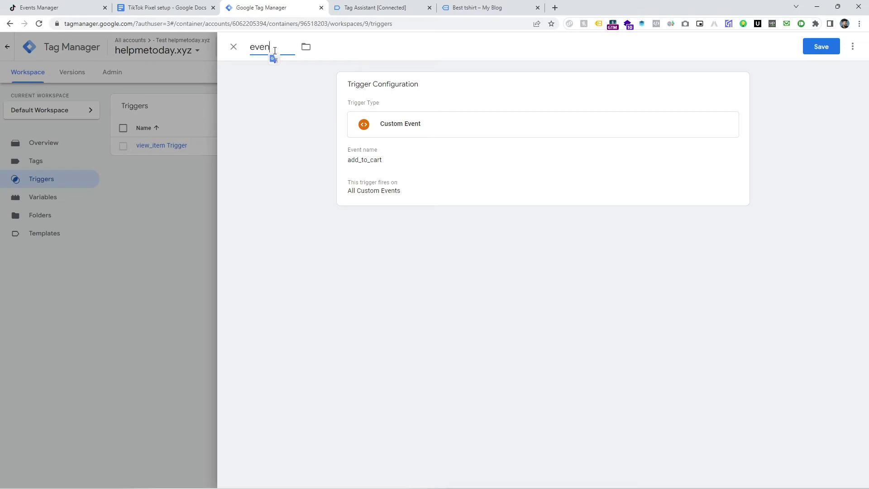
{"action": "type", "text": "t-"}
{"action": "key", "text": "ctrl+v"}
Save the add_to_cart trigger and start a new tag
{"action": "left_click", "coordinate": [830, 48]}
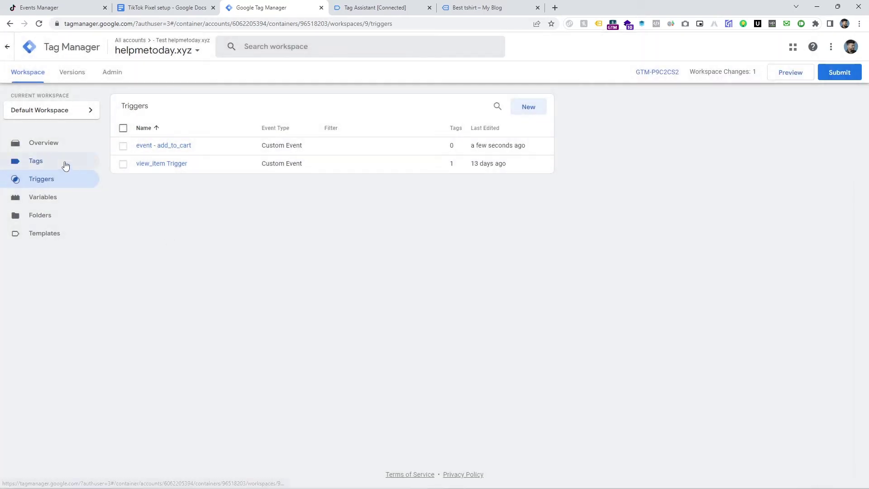
{"action": "left_click", "coordinate": [66, 165]}
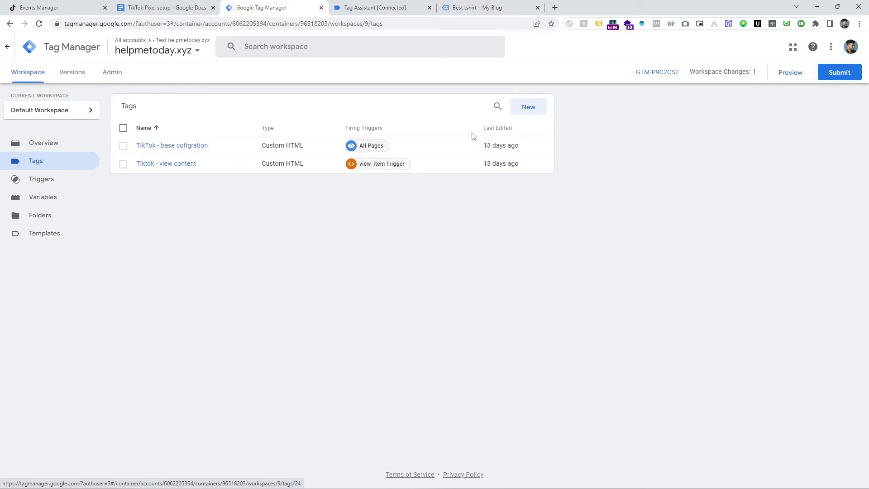
{"action": "left_click", "coordinate": [535, 106]}
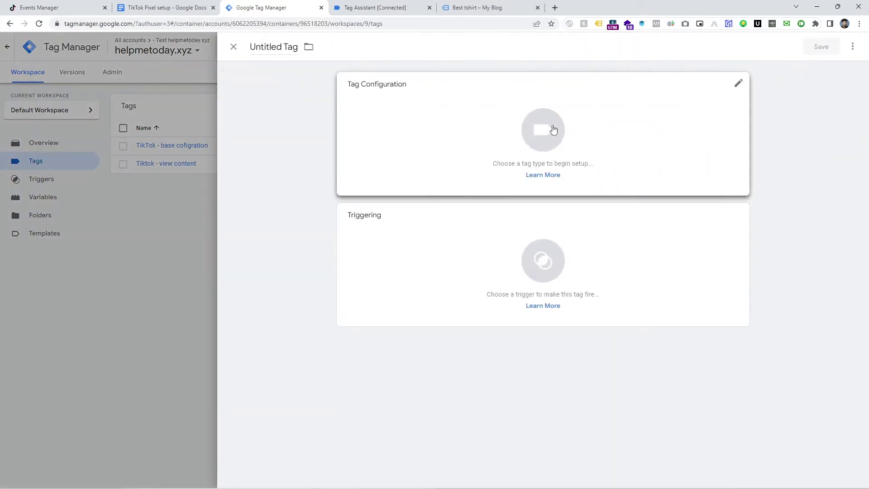
Set the new tag's type to Custom HTML
{"action": "left_click", "coordinate": [555, 129]}
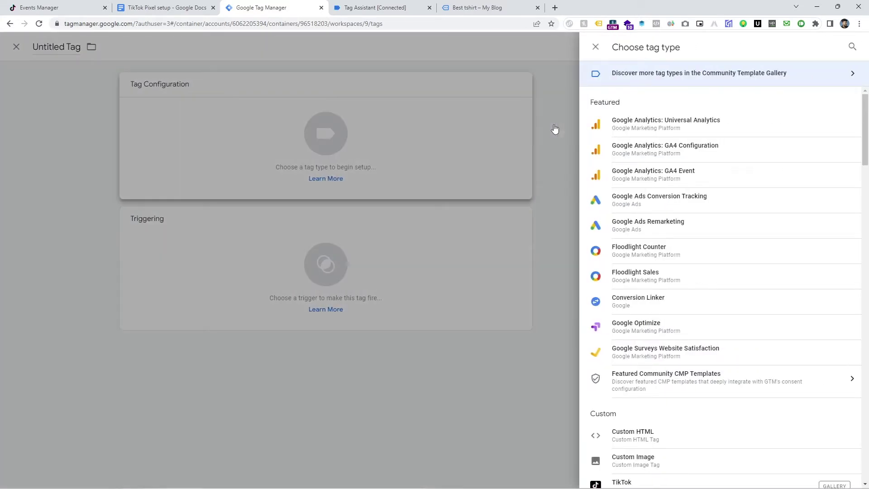
{"action": "scroll", "coordinate": [751, 221], "scroll_direction": "down", "scroll_amount": 4}
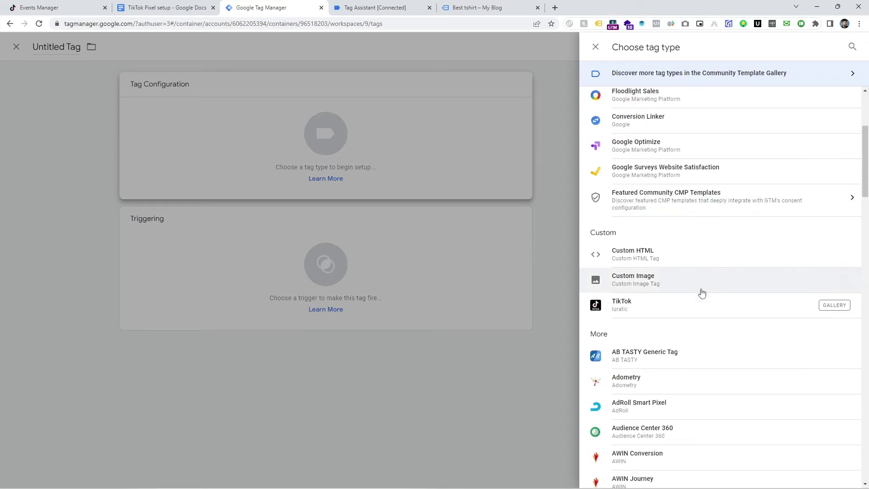
{"action": "scroll", "coordinate": [673, 259], "scroll_direction": "up", "scroll_amount": 2}
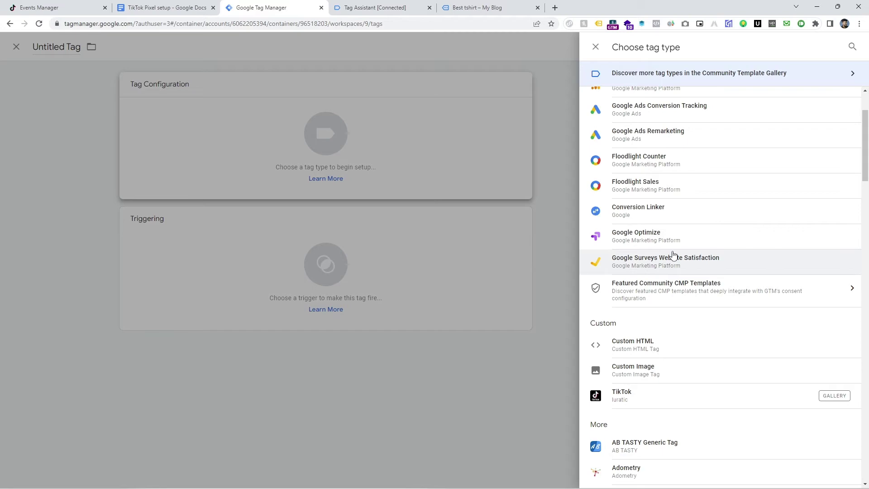
{"action": "left_click", "coordinate": [458, 197]}
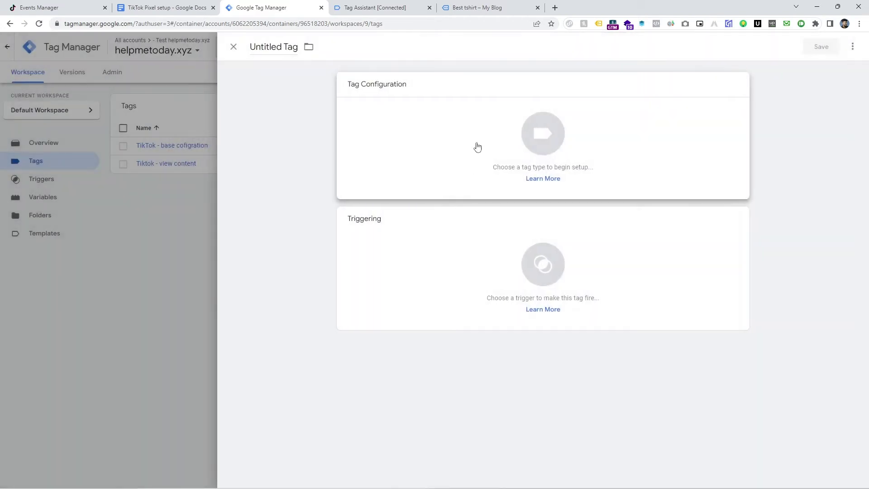
{"action": "left_click", "coordinate": [476, 145]}
{"action": "scroll", "coordinate": [724, 317], "scroll_direction": "down", "scroll_amount": 2}
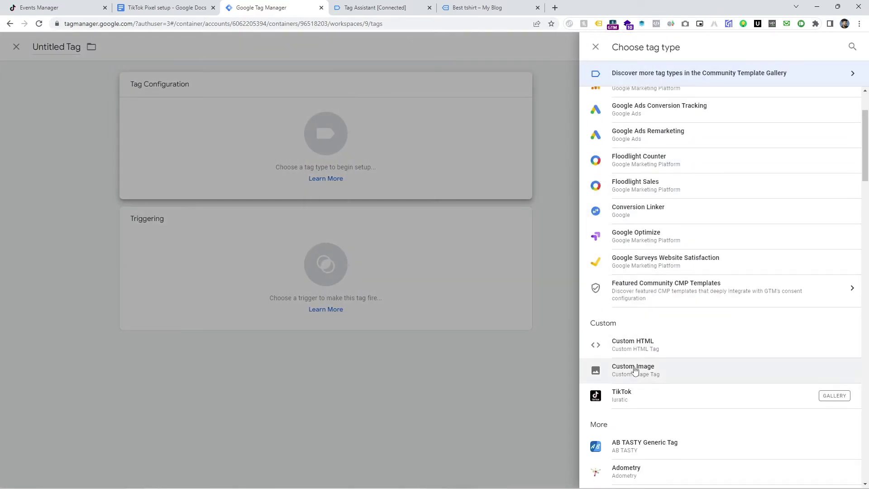
{"action": "left_click", "coordinate": [700, 345]}
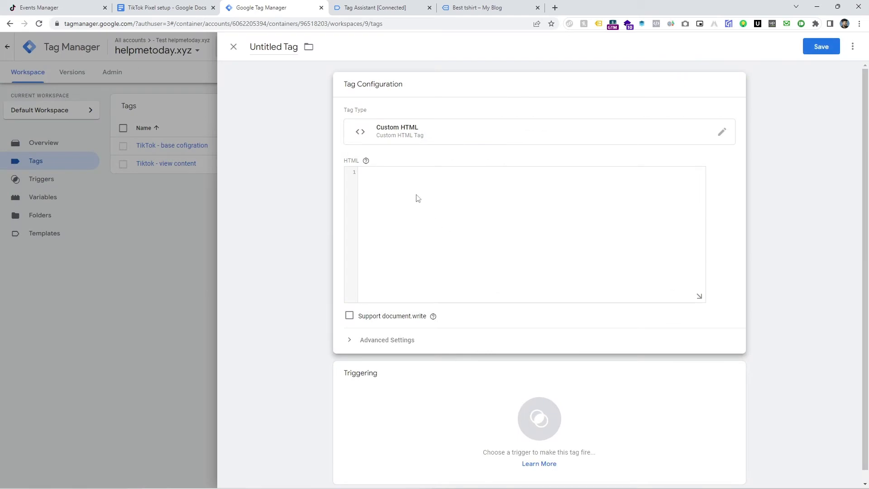
Paste the TikTok add to cart script from the setup doc into the tag's HTML box
{"action": "left_click", "coordinate": [181, 8]}
{"action": "left_click_drag", "start_coordinate": [323, 276], "coordinate": [263, 170]}
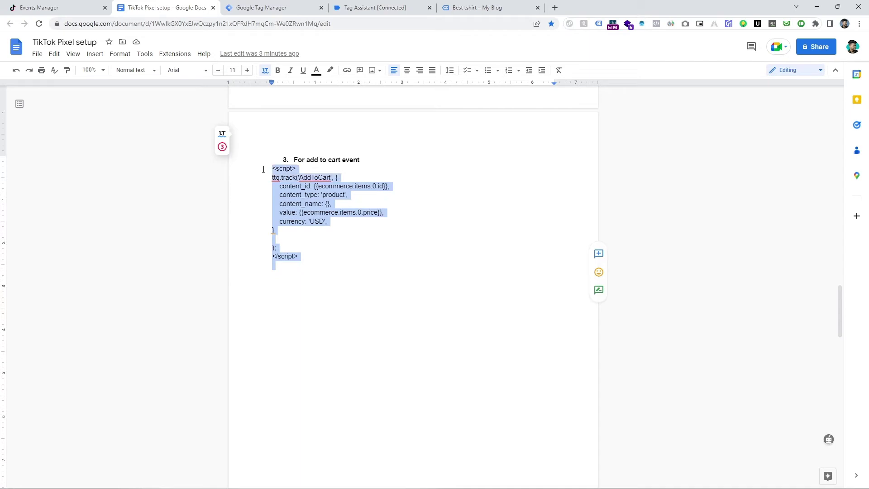
{"action": "key", "text": "ctrl+c"}
{"action": "left_click", "coordinate": [258, 8]}
{"action": "left_click", "coordinate": [392, 201]}
{"action": "key", "text": "ctrl+v"}
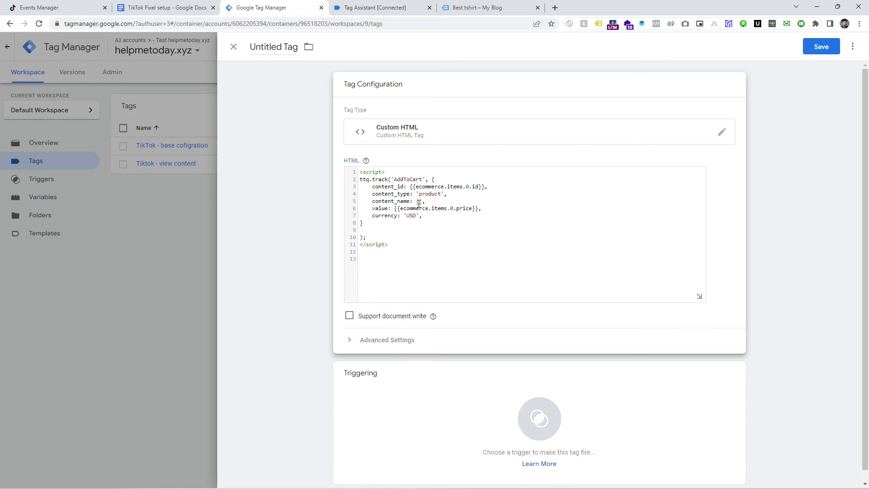
Set content_name in the script to the {{item_name}} variable
{"action": "type", "text": "{{"}
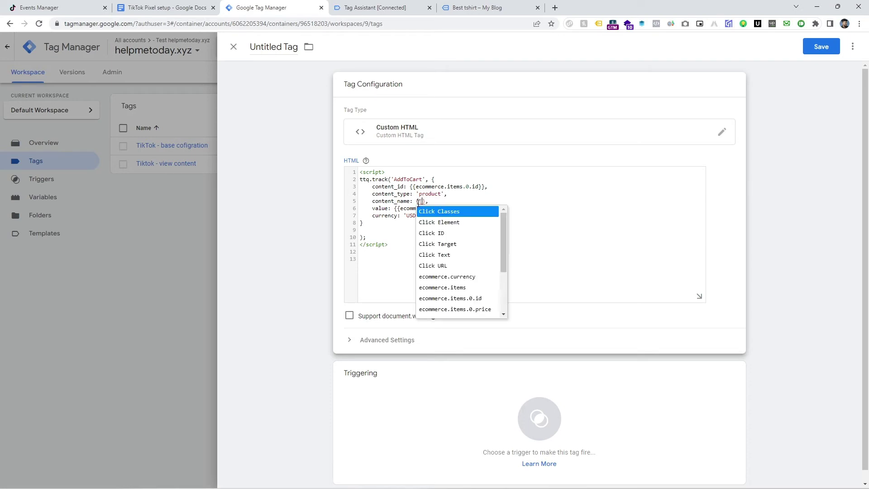
{"action": "scroll", "coordinate": [452, 252], "scroll_direction": "down", "scroll_amount": 3}
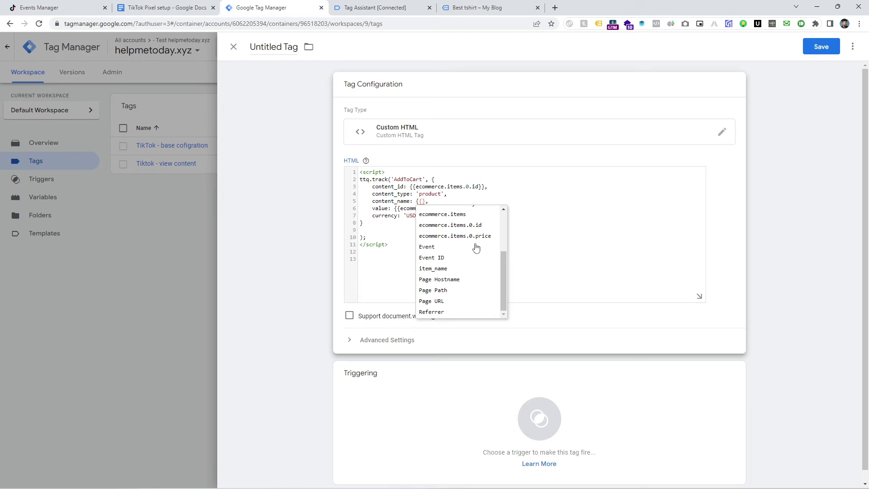
{"action": "scroll", "coordinate": [476, 249], "scroll_direction": "up", "scroll_amount": 3}
{"action": "scroll", "coordinate": [475, 249], "scroll_direction": "down", "scroll_amount": 3}
{"action": "left_click", "coordinate": [454, 272]}
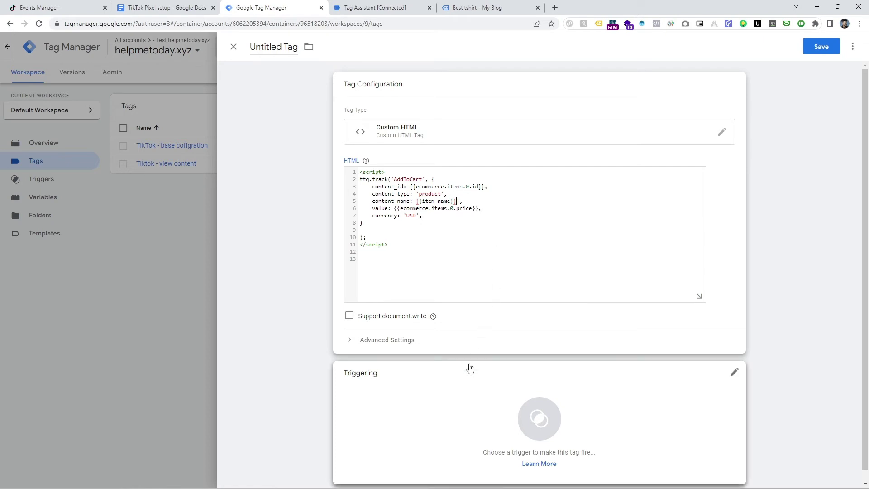
Fire the tag on event - add_to_cart and save it as 'tiktok - add to cart'
{"action": "left_click", "coordinate": [447, 418]}
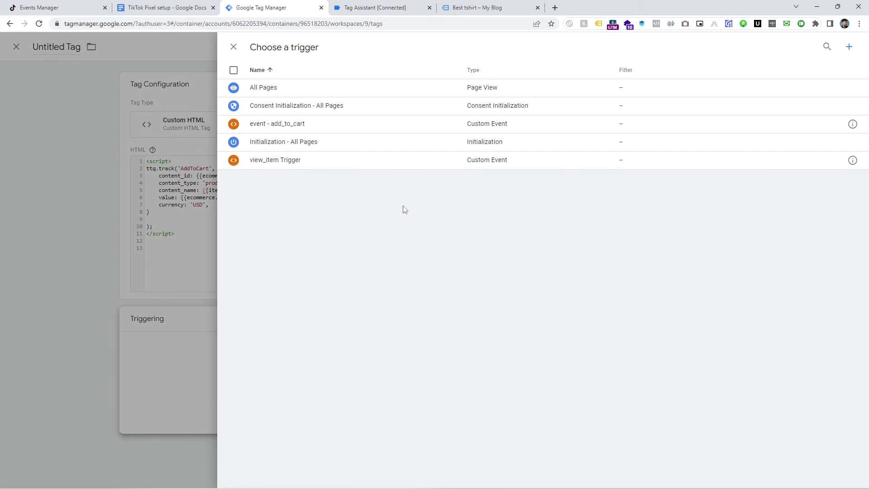
{"action": "left_click", "coordinate": [311, 128]}
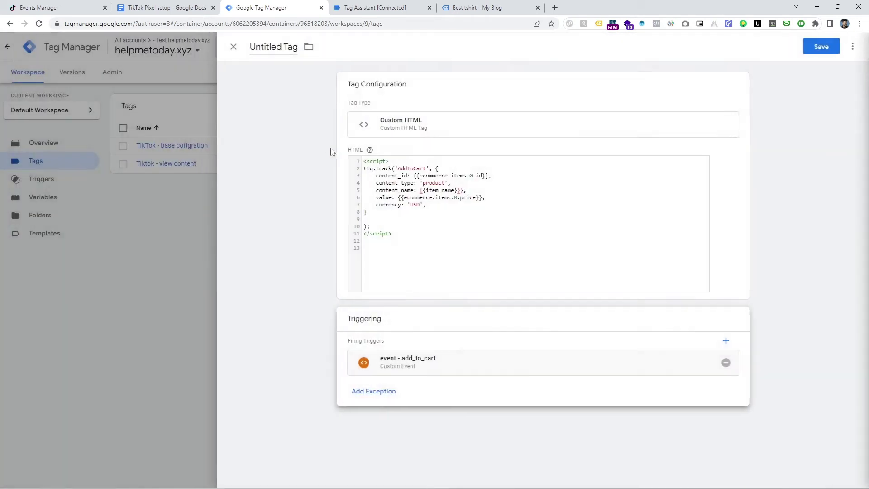
{"action": "left_click", "coordinate": [825, 51]}
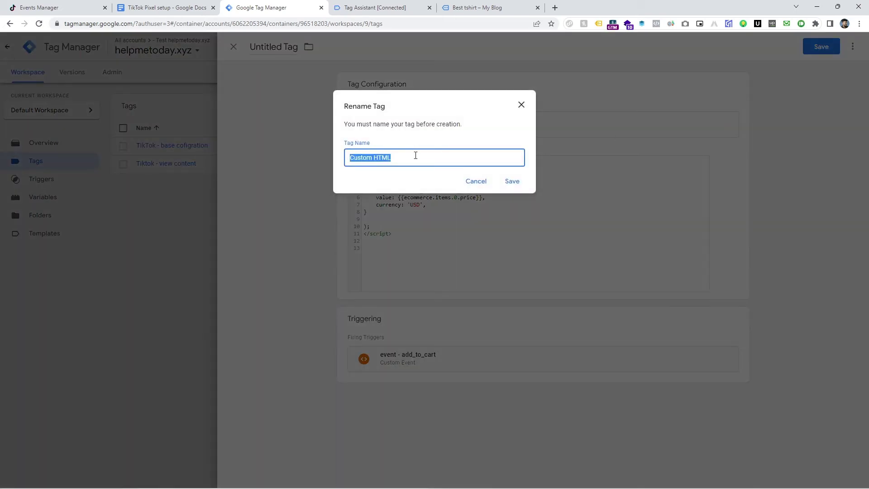
{"action": "type", "text": "tiktok"}
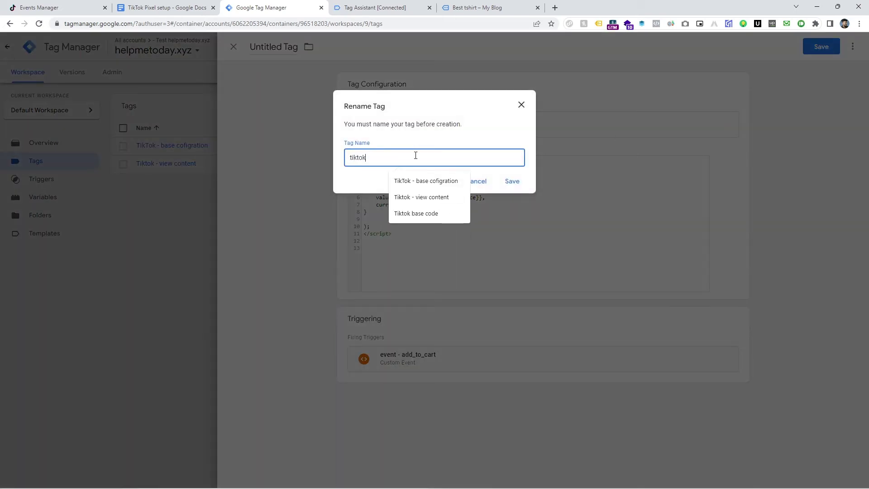
{"action": "type", "text": " - add to cart"}
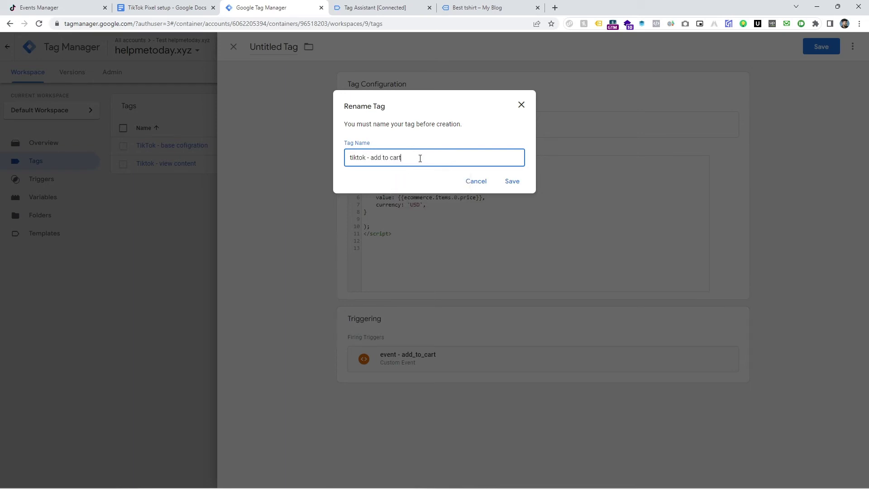
{"action": "left_click", "coordinate": [512, 181]}
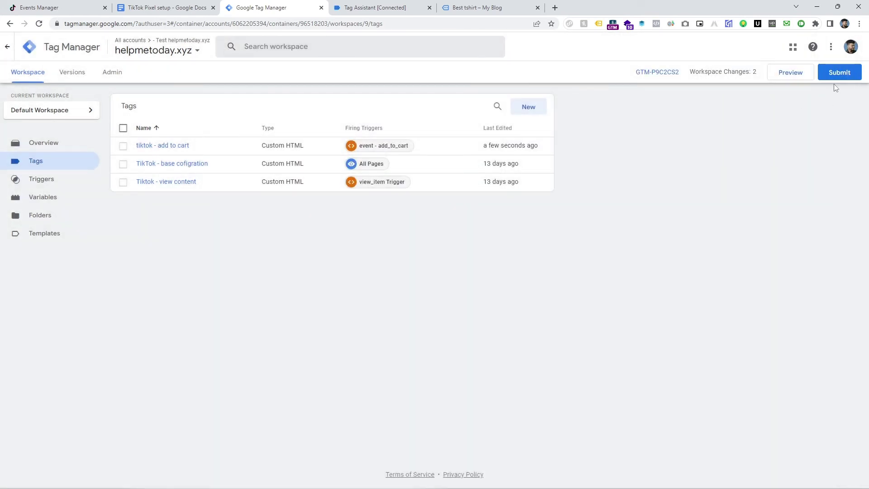
Connect preview to helpmetoday.xyz for GTM-P9C2CS2 and open the store in debug mode
{"action": "left_click", "coordinate": [785, 77]}
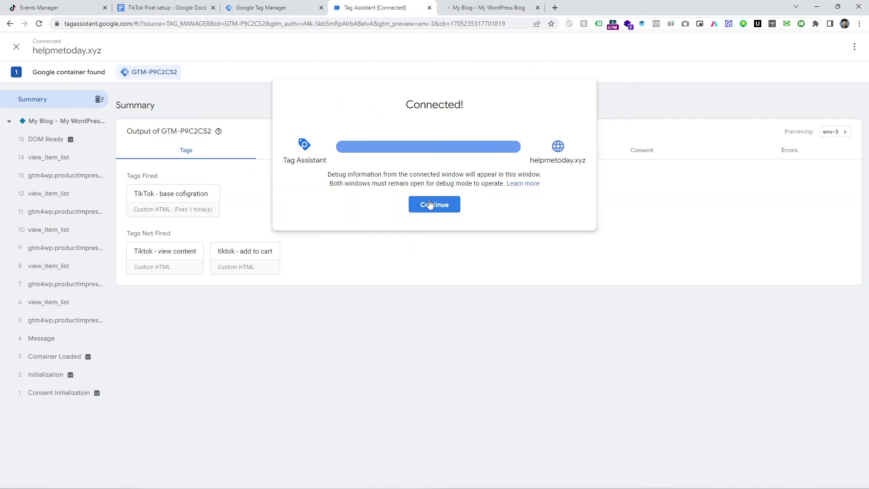
{"action": "left_click", "coordinate": [433, 203]}
{"action": "left_click", "coordinate": [489, 8]}
On the Best tshirt product page, confirm TikTok Pixel Helper shows the Add to Cart event with parameters
{"action": "scroll", "coordinate": [558, 411], "scroll_direction": "down", "scroll_amount": 6}
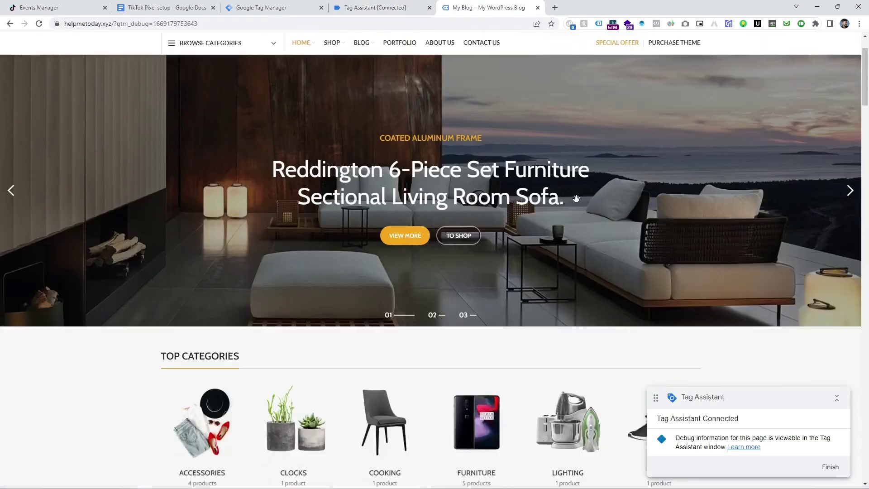
{"action": "left_click", "coordinate": [557, 410]}
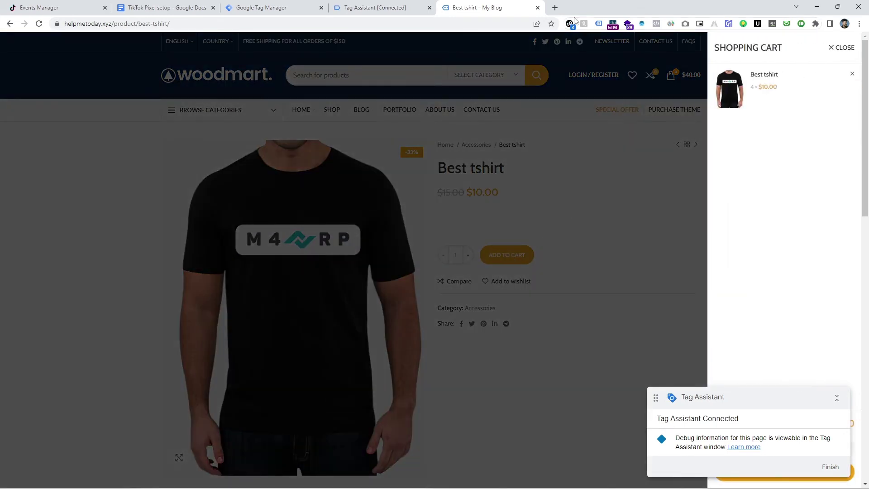
{"action": "left_click", "coordinate": [570, 23]}
{"action": "left_click", "coordinate": [443, 159]}
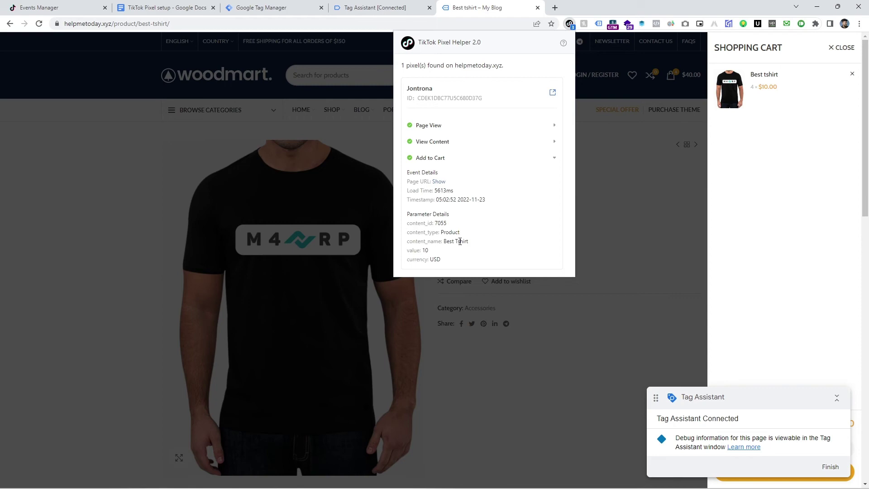
Confirm the 'tiktok - add to cart' tag fired in the Tag Assistant summary, then return to Tag Manager
{"action": "left_click", "coordinate": [682, 268]}
{"action": "left_click", "coordinate": [375, 8]}
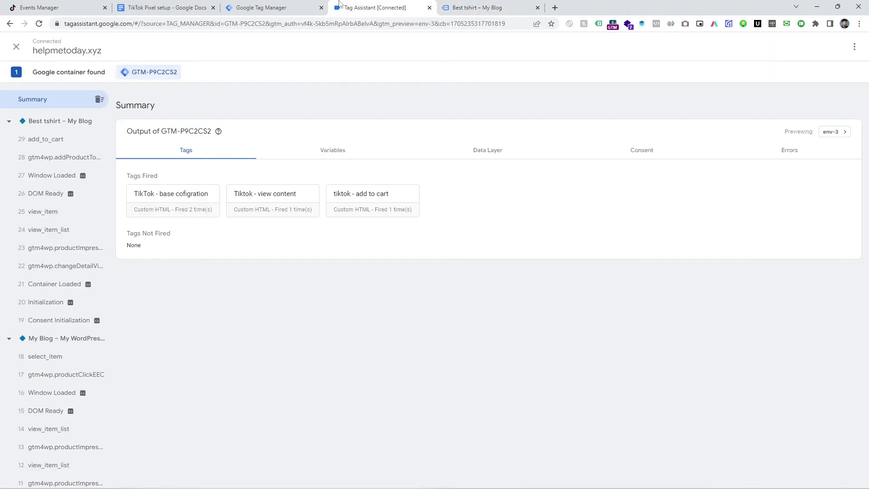
{"action": "left_click", "coordinate": [272, 8]}
Start submitting the workspace with the add_to_cart trigger and 'tiktok - add to cart' tag
{"action": "left_click", "coordinate": [824, 78]}
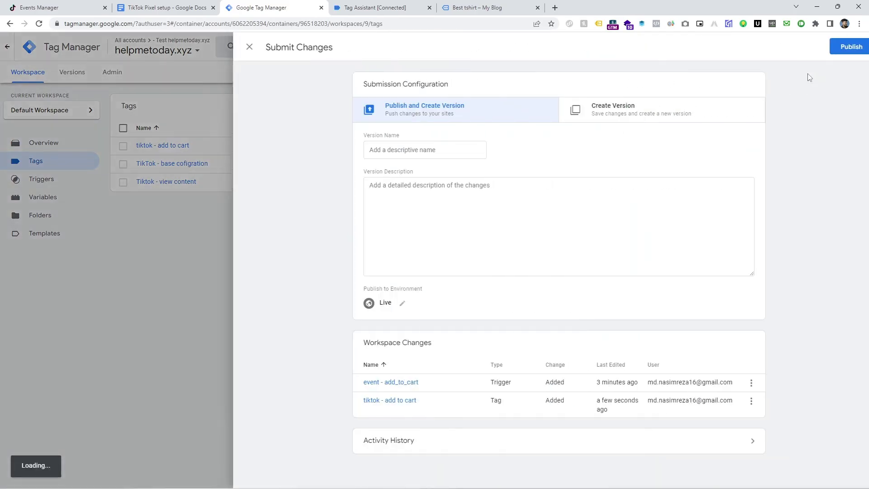